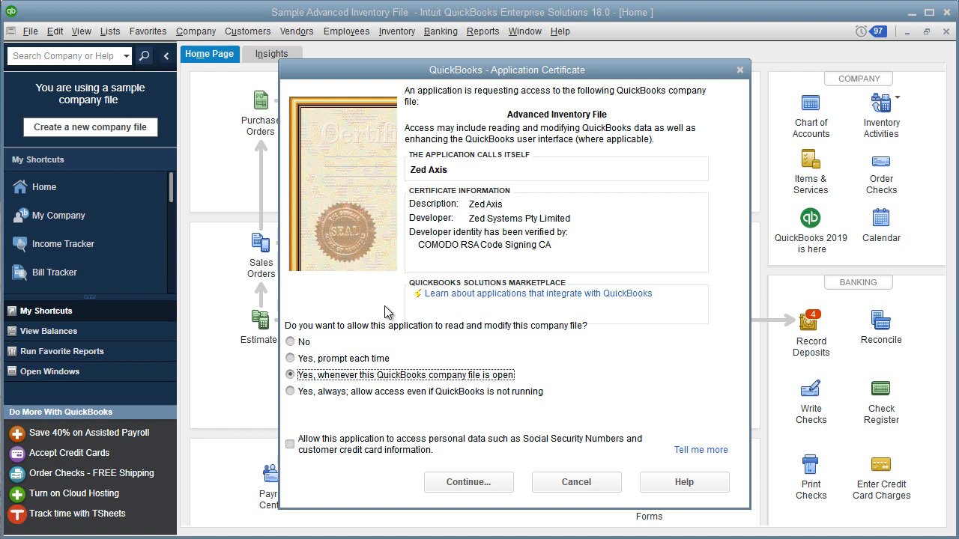
- Grant Zed Axis access to the company file whenever this QuickBooks company file is open
left_click(474, 482)
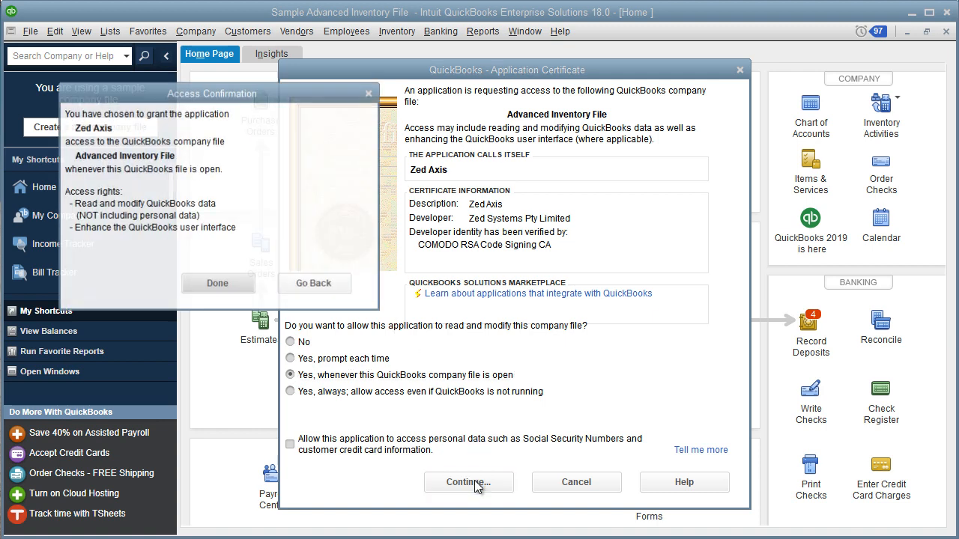
left_click(218, 284)
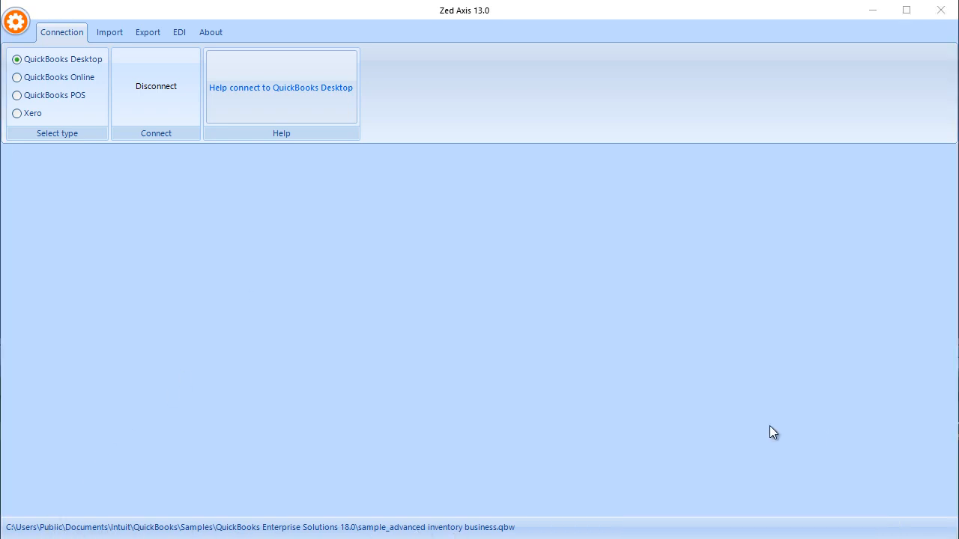
- Switch to Zed Axis and load the sample file Invoices.txt for import
left_click(102, 34)
left_click(70, 66)
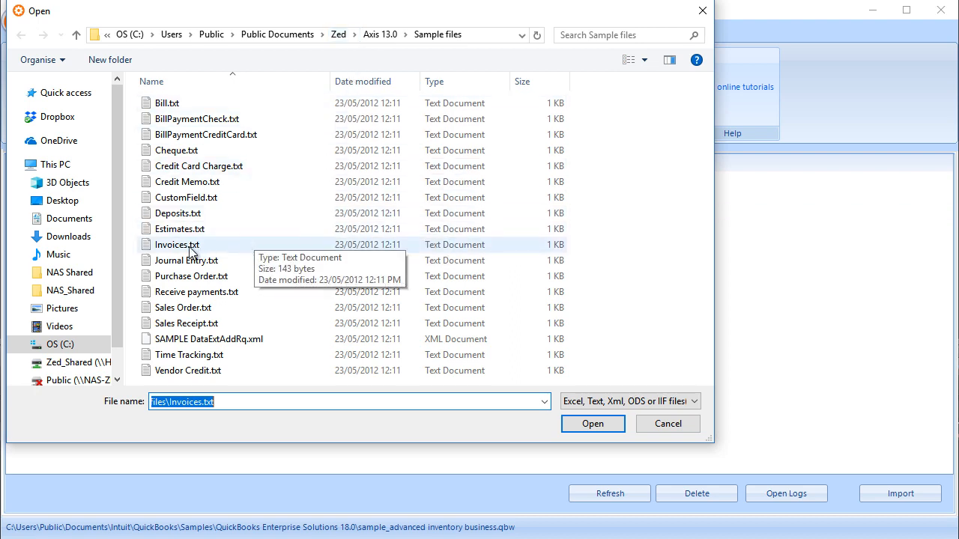
left_click(181, 250)
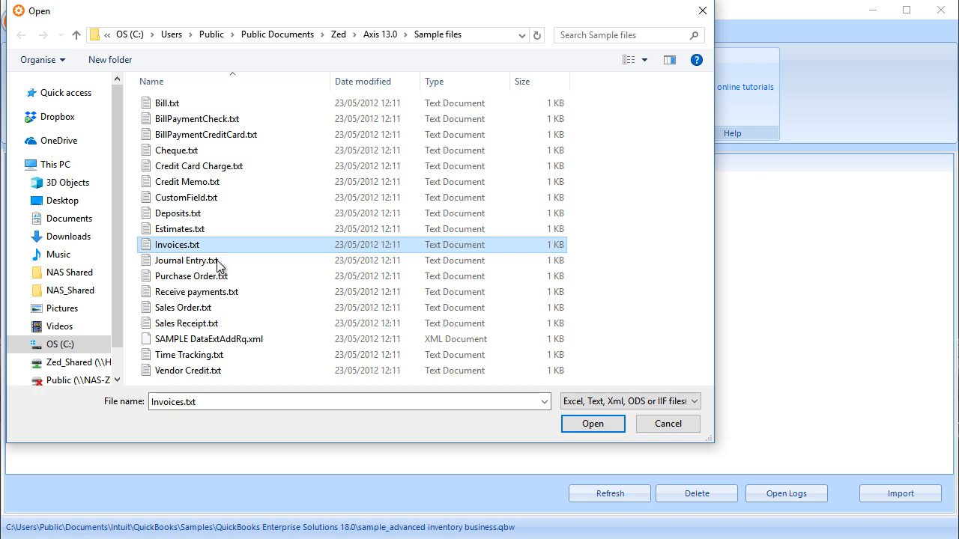
left_click(577, 424)
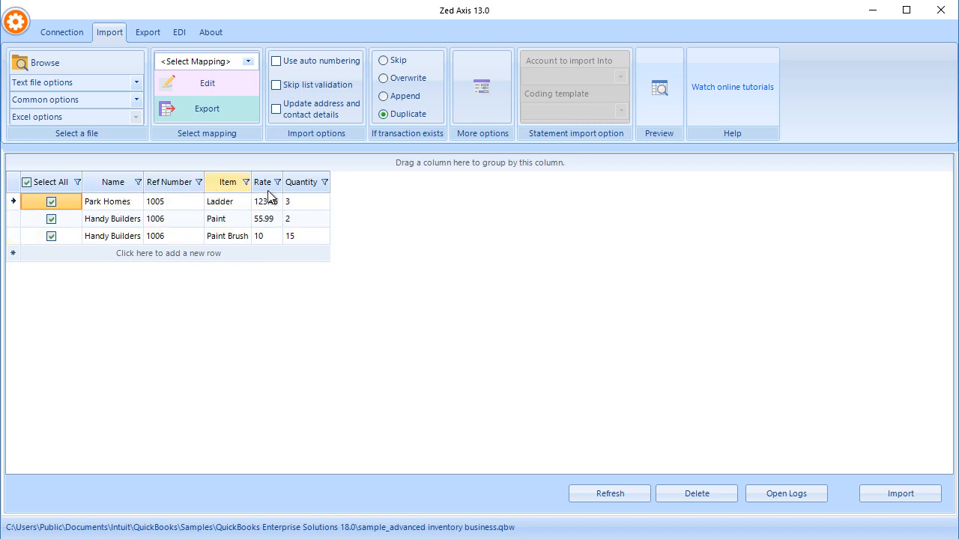
left_click(173, 206)
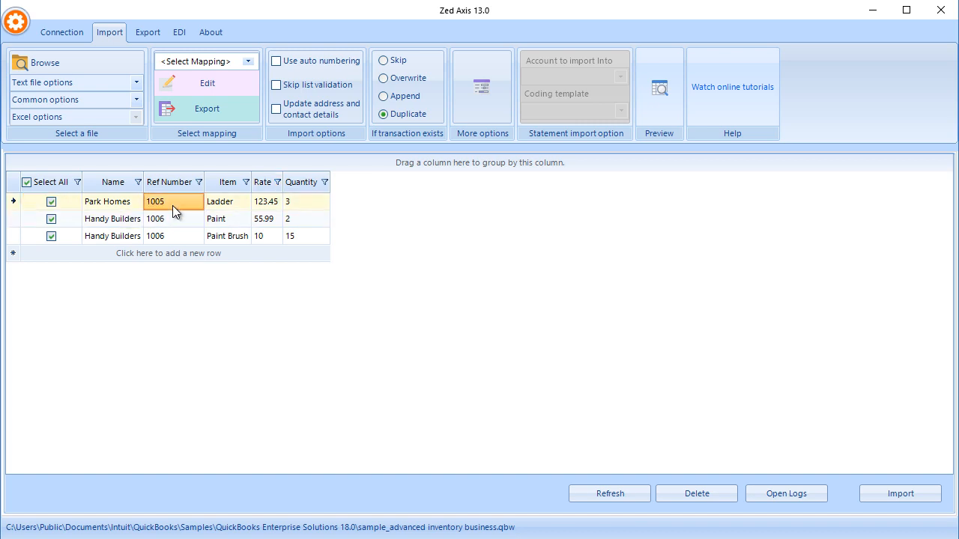
left_click(172, 205)
left_click(171, 223)
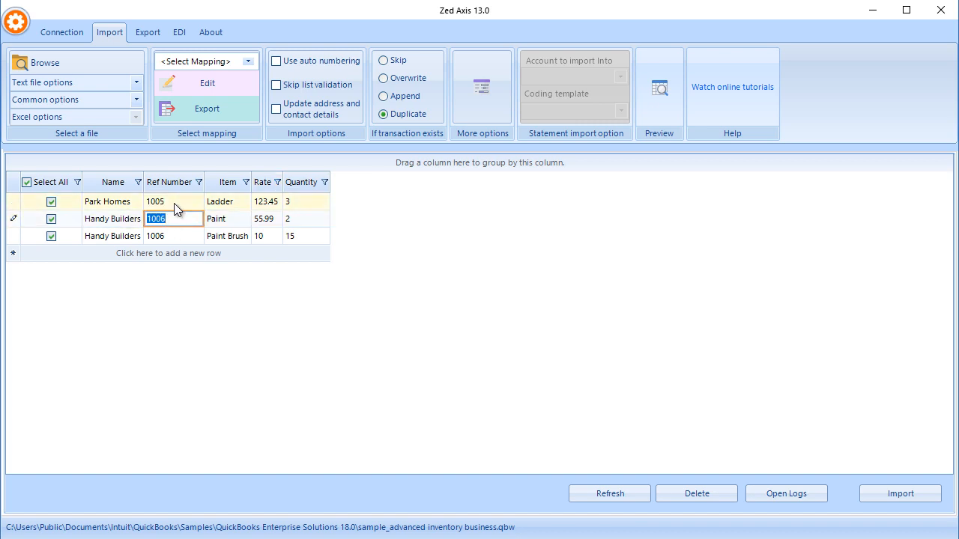
left_click(176, 236)
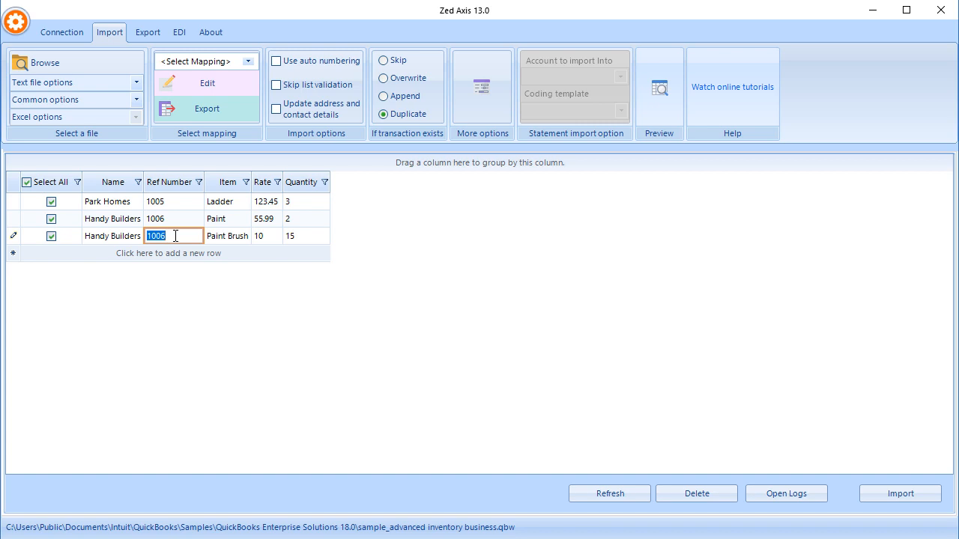
- Start a new column mapping with the import type Invoice
left_click(249, 61)
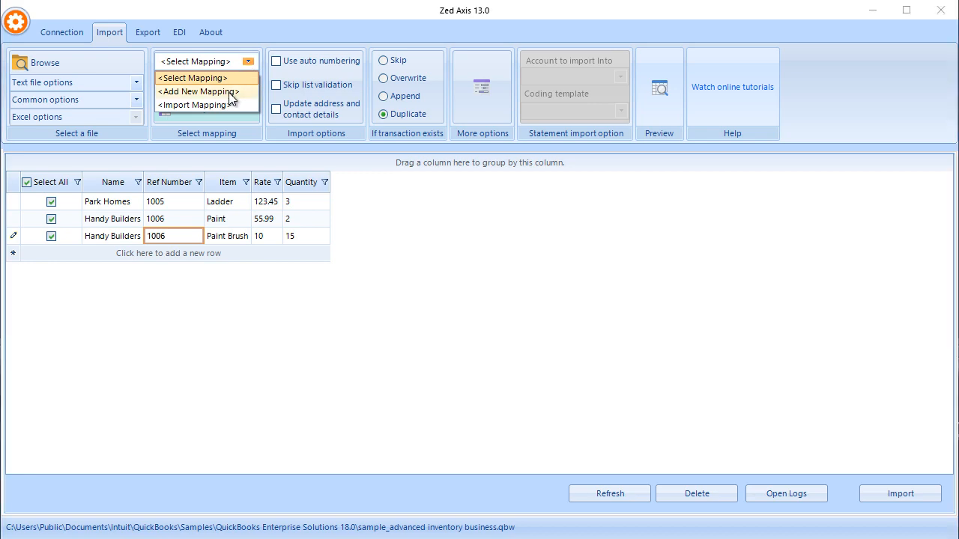
left_click(228, 92)
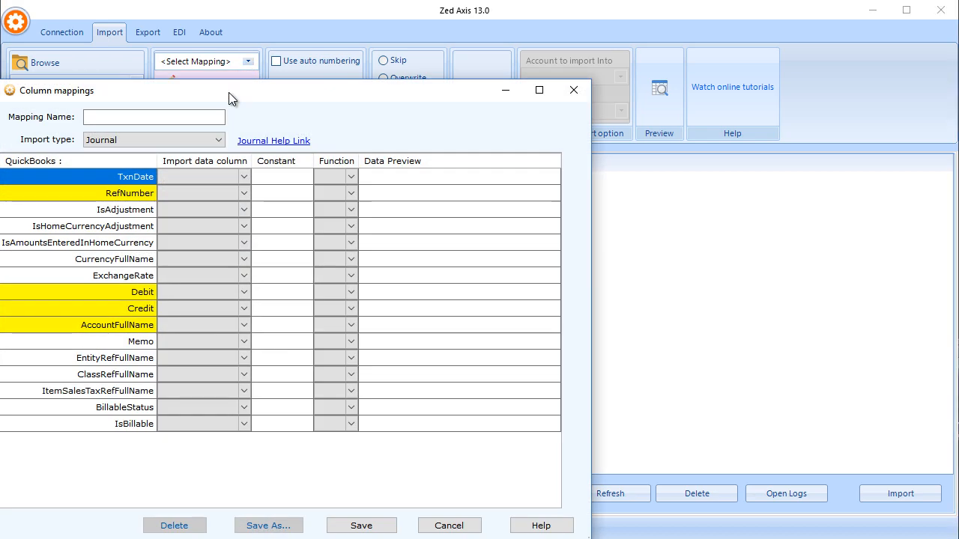
left_click(219, 143)
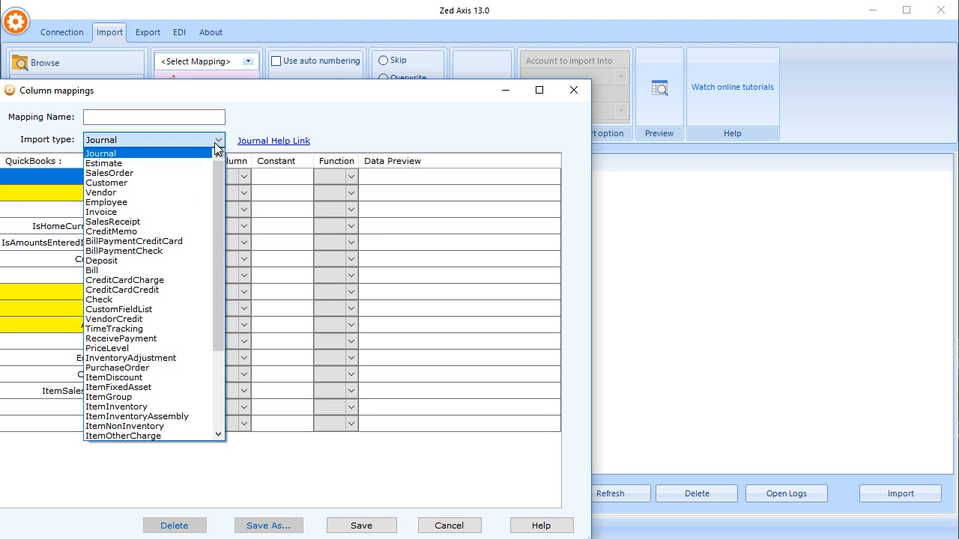
left_click(162, 213)
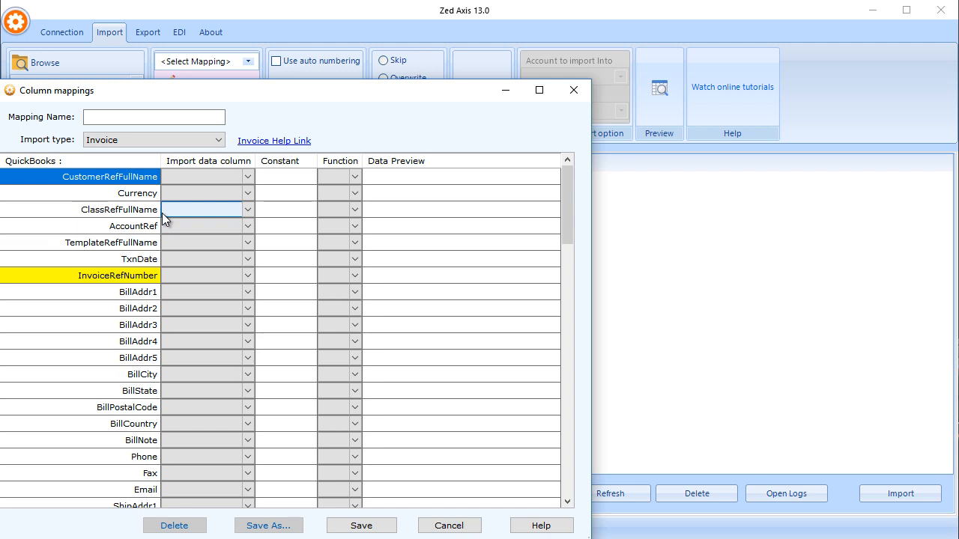
- Map CustomerRefFullName to the Name column and InvoiceRefNumber to the Ref Number column
left_click_drag(198, 95, 336, 60)
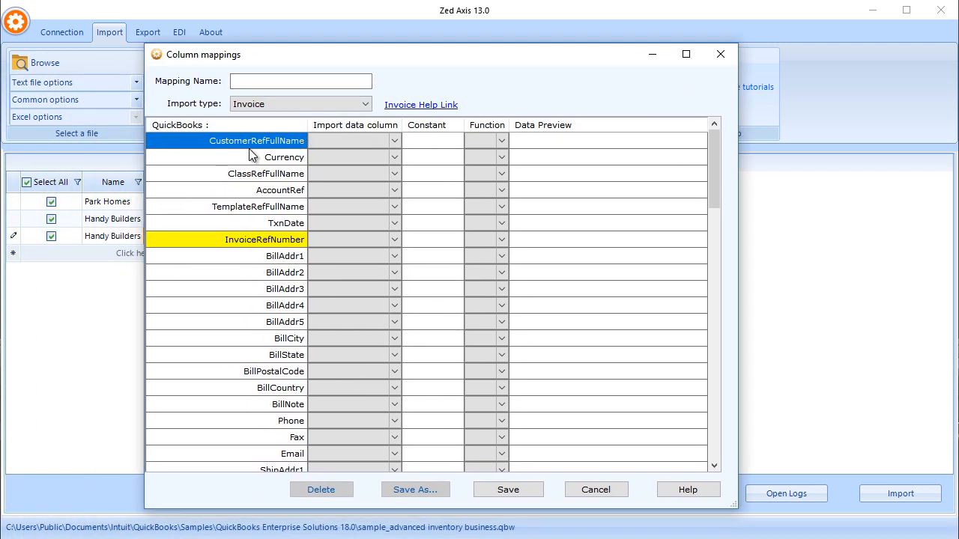
left_click(394, 142)
left_click(391, 141)
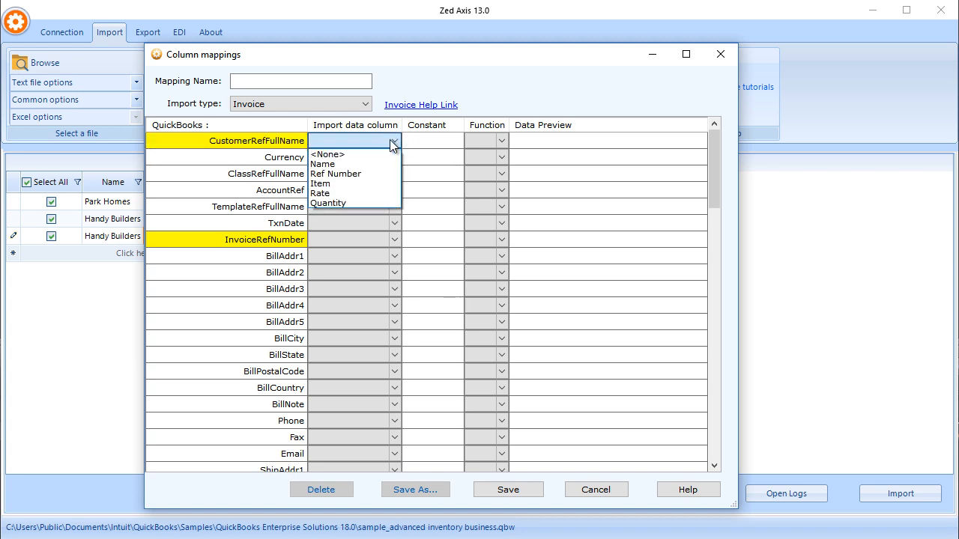
left_click(336, 166)
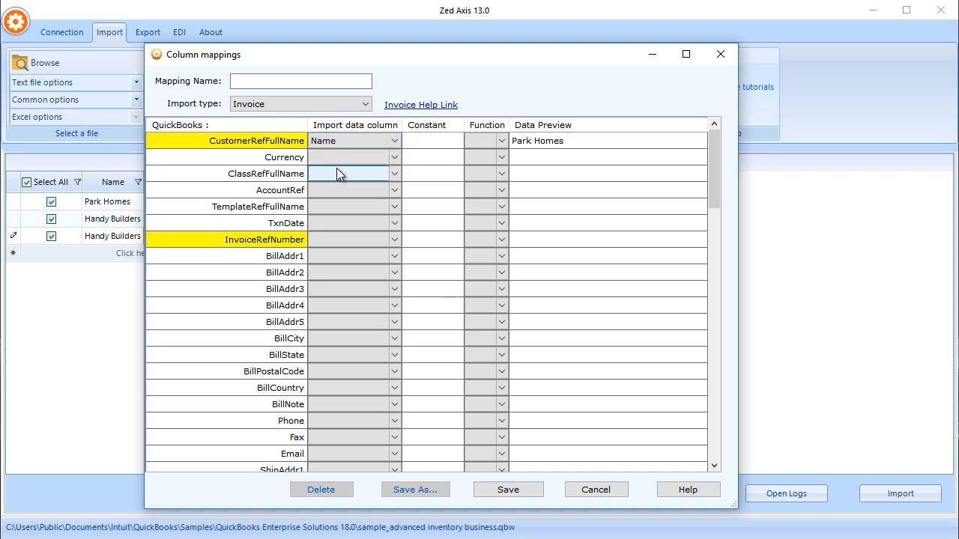
left_click(395, 239)
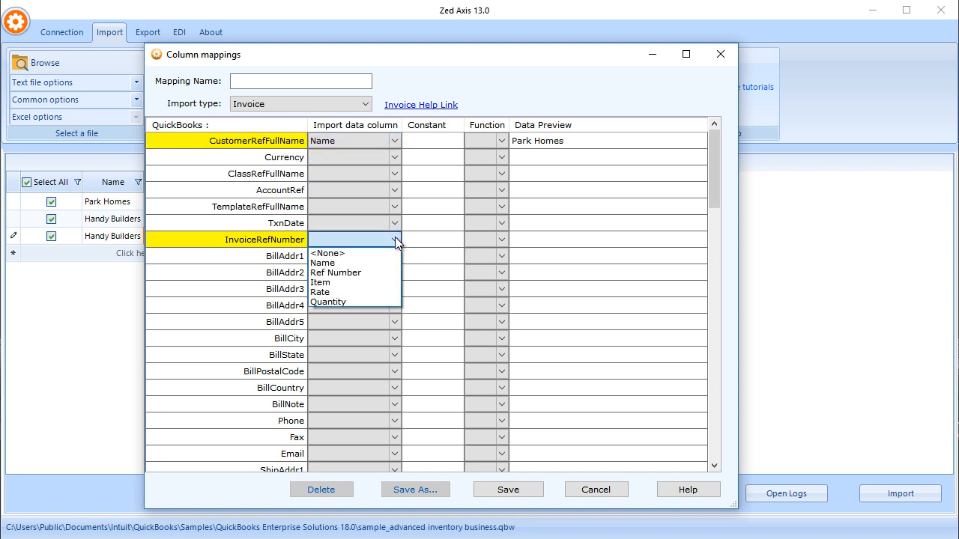
left_click(366, 270)
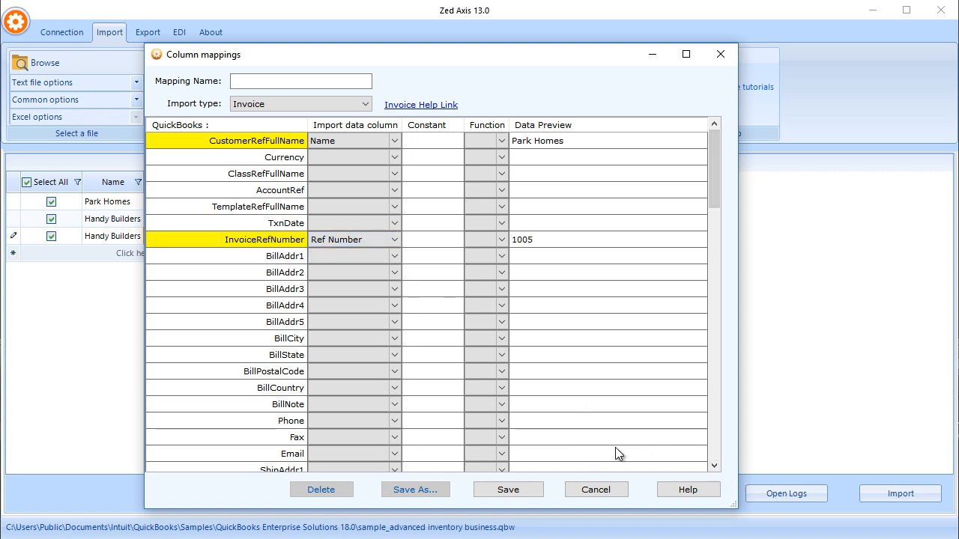
- Map the ItemRefFullName field to the Item column of the import data
left_click_drag(713, 464, 713, 464)
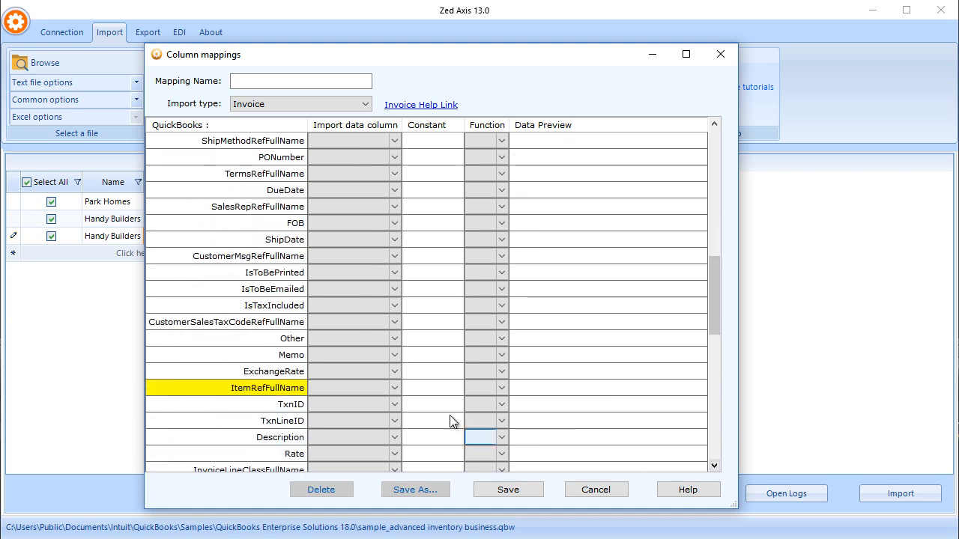
left_click(398, 387)
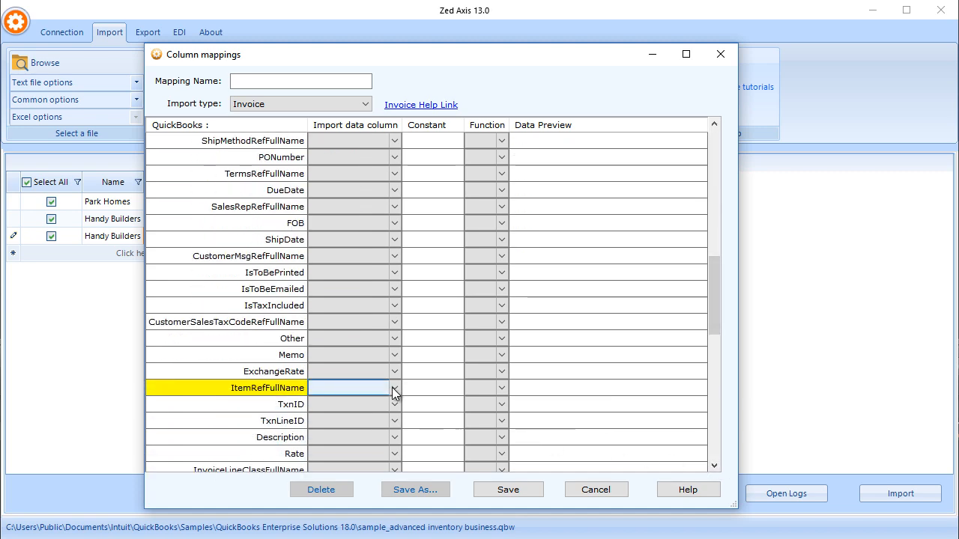
left_click(394, 389)
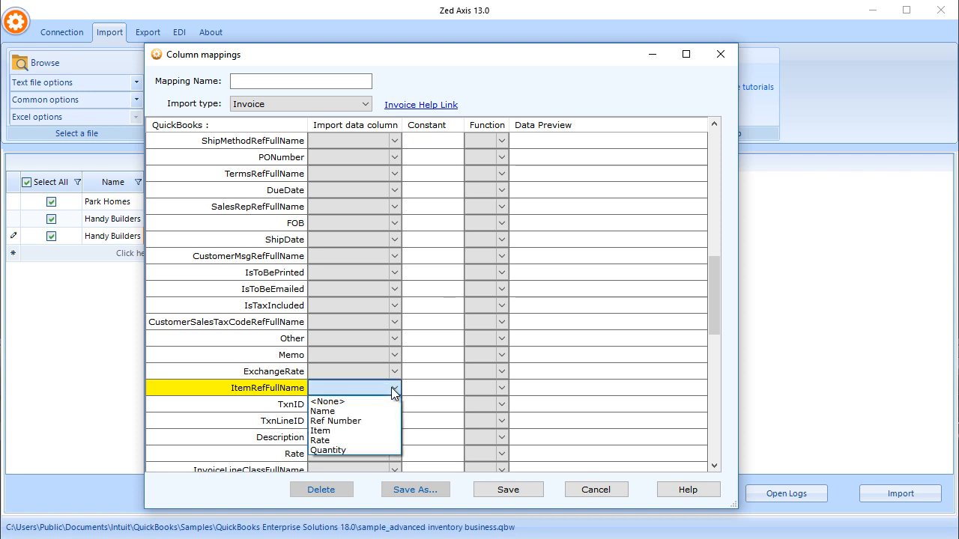
left_click(365, 433)
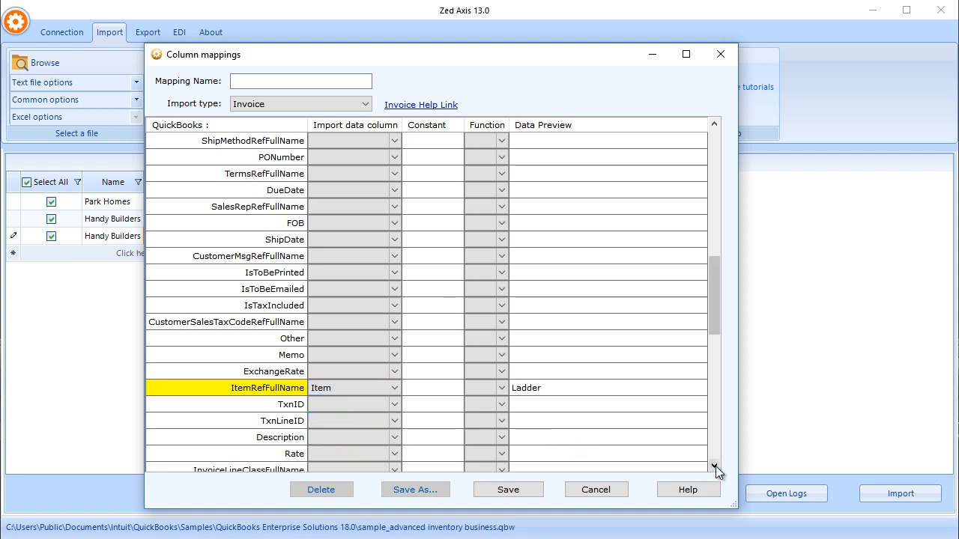
- Map the Rate field to the Rate column and the Quantity field to the Quantity column
left_click_drag(716, 466, 715, 466)
left_click(373, 420)
left_click(376, 406)
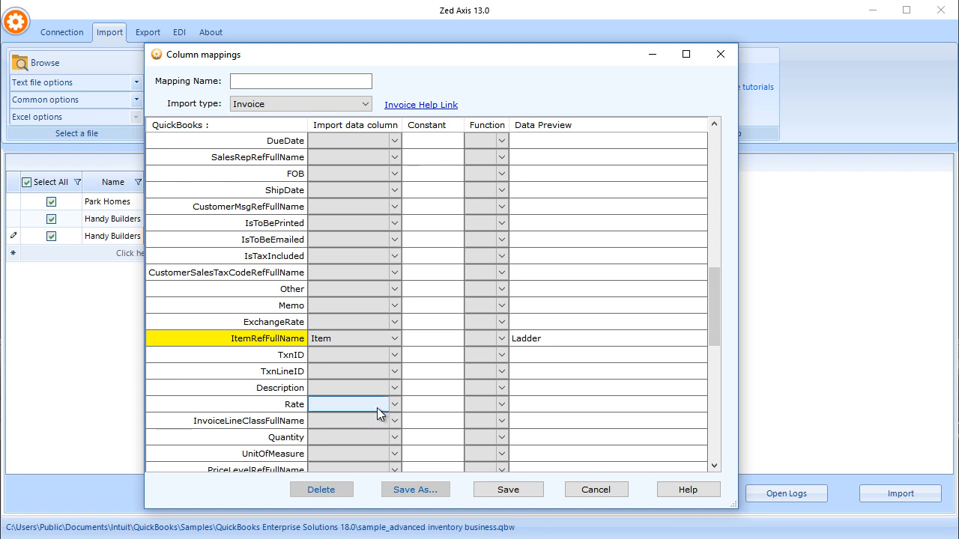
left_click(396, 405)
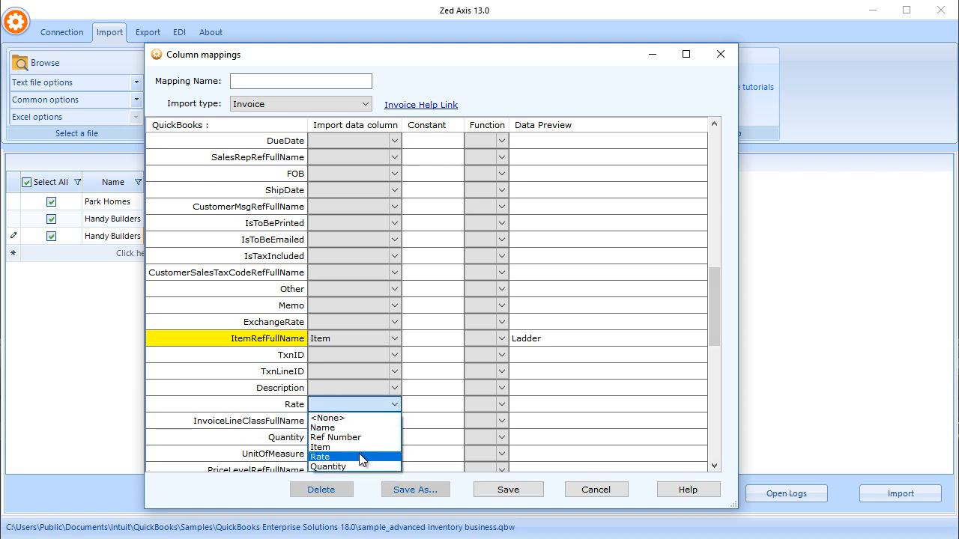
left_click(362, 457)
left_click(386, 437)
left_click(395, 437)
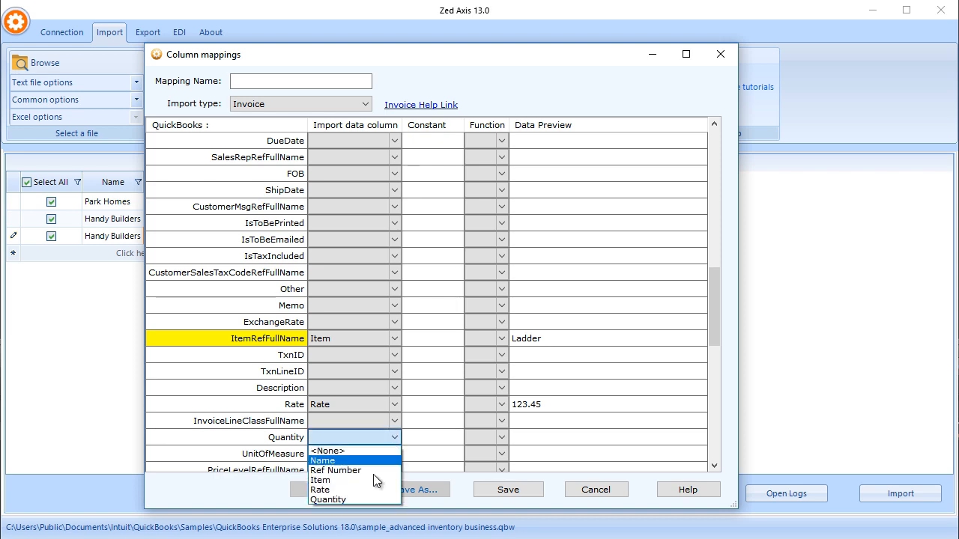
left_click(360, 498)
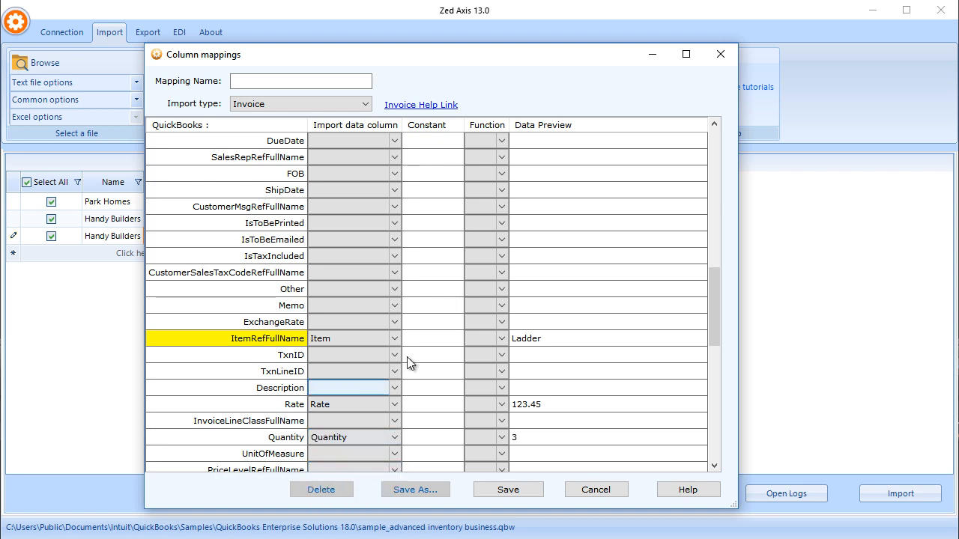
- Name the mapping "My Invoice Map" and save it
left_click(254, 83)
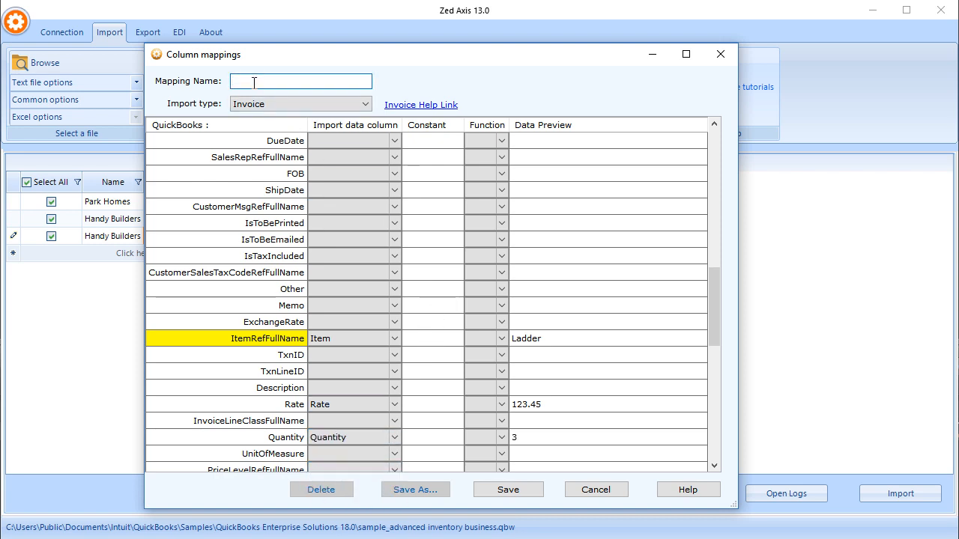
type("My Invoice")
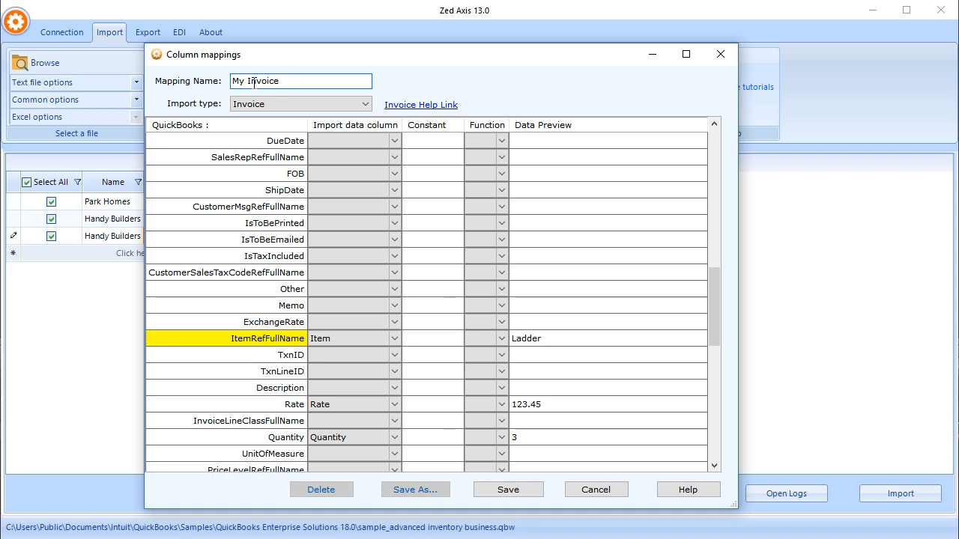
type(" Map")
left_click(480, 441)
left_click(509, 490)
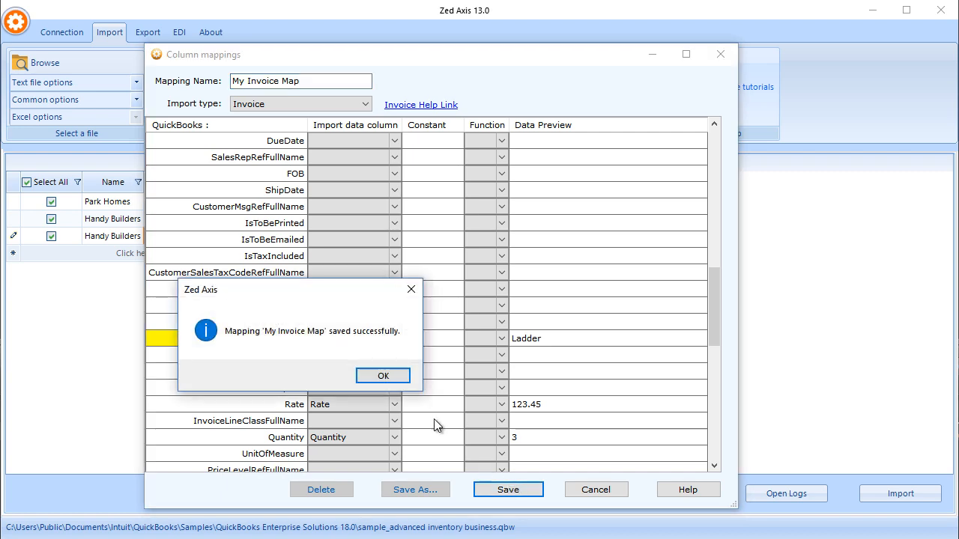
left_click(394, 374)
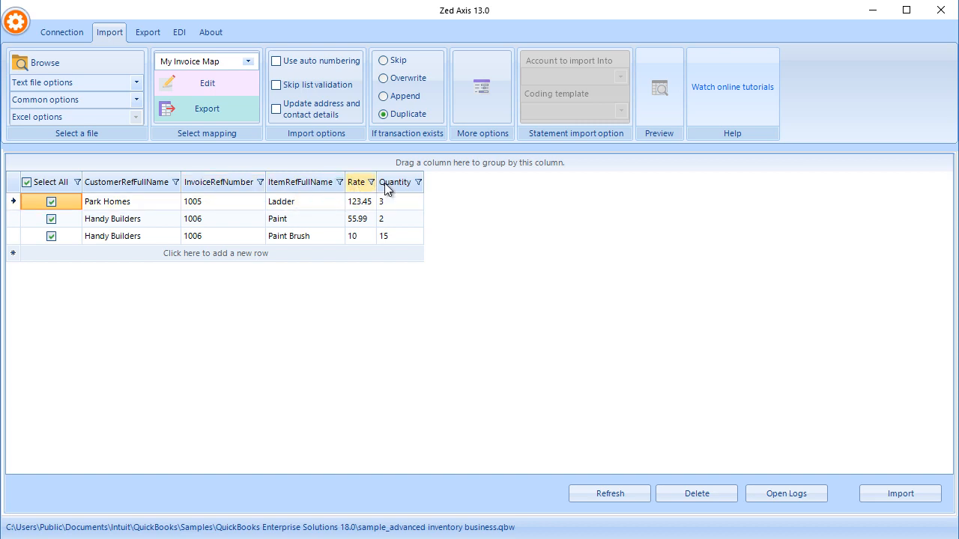
- Confirm the additional import settings for creating items, with type InventoryPart and tax code Tax
left_click(477, 118)
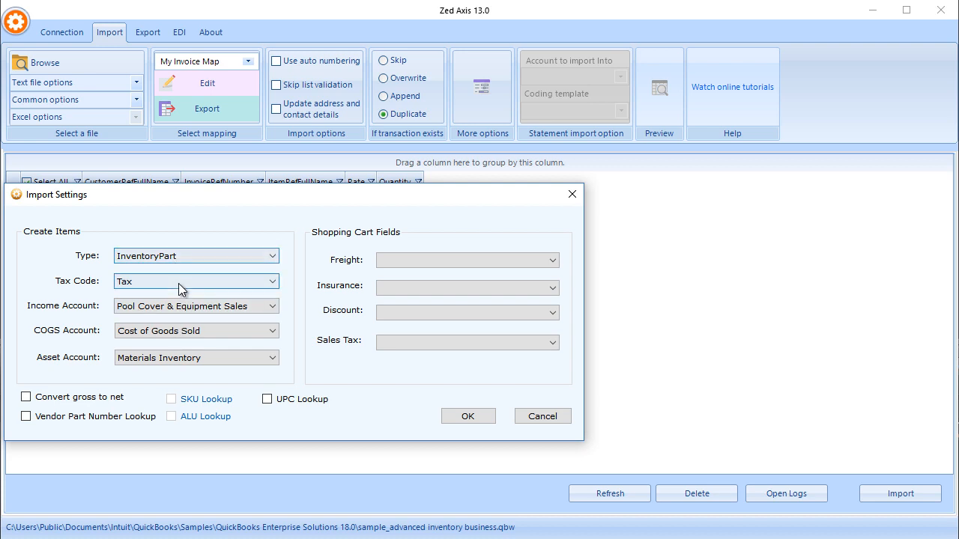
left_click(466, 418)
left_click(338, 376)
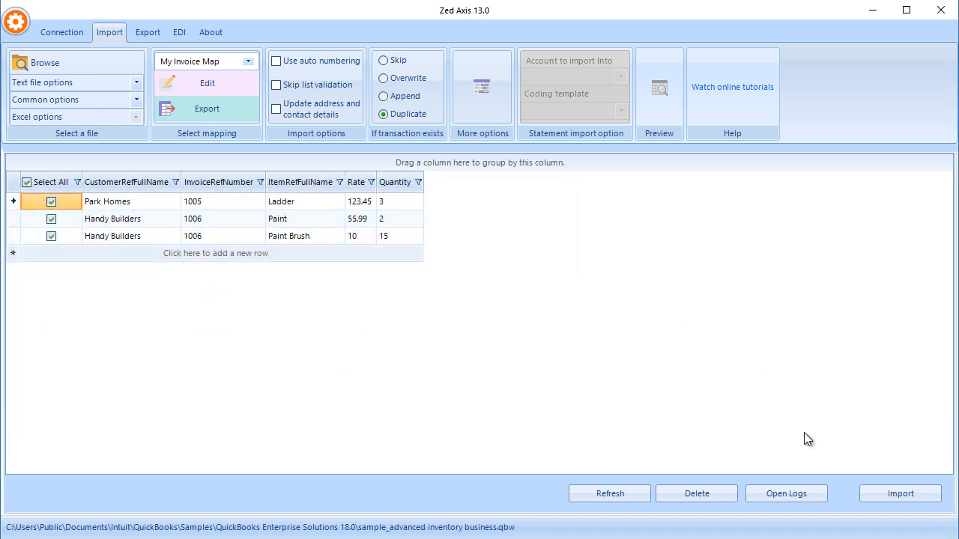
- Import the selected invoice rows, view imported invoice 1006 in QuickBooks, and return to the import progress
left_click(880, 495)
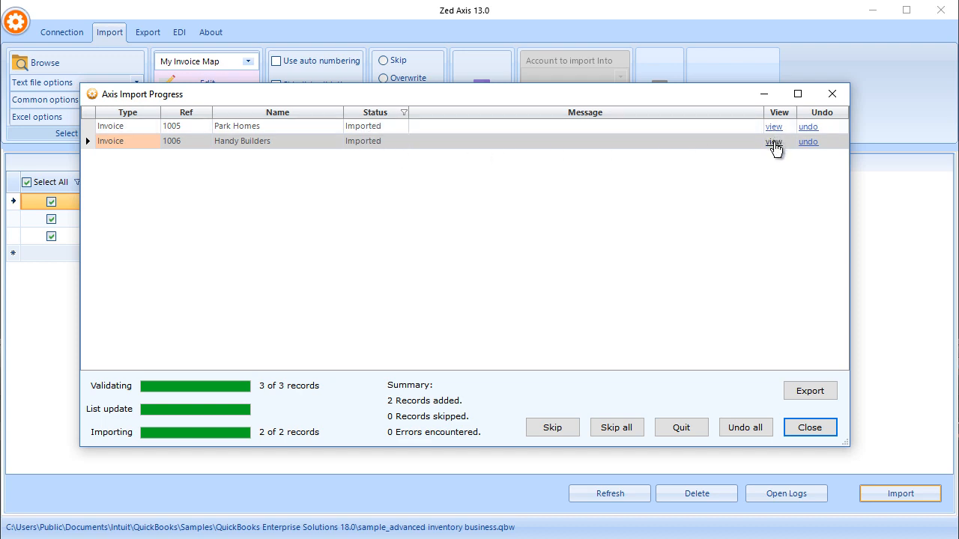
left_click(774, 144)
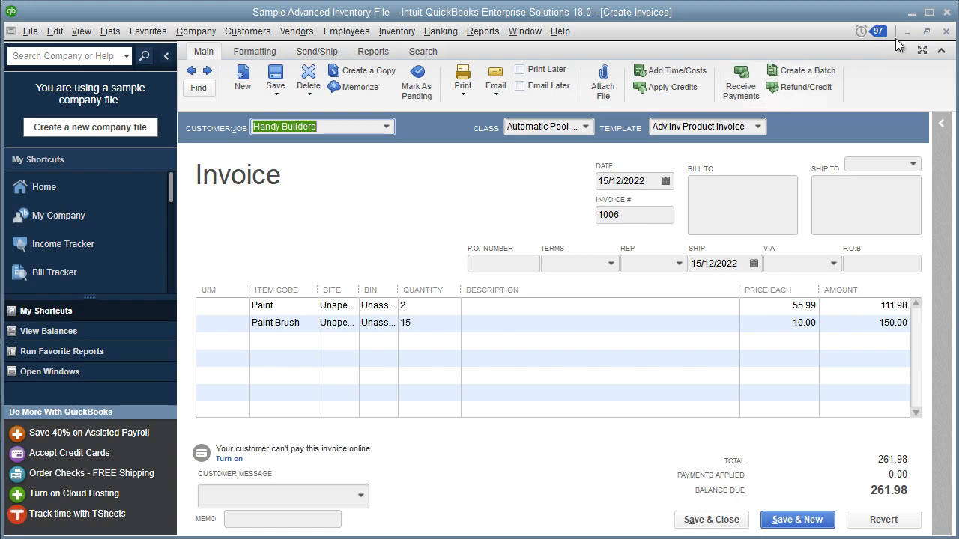
left_click(912, 15)
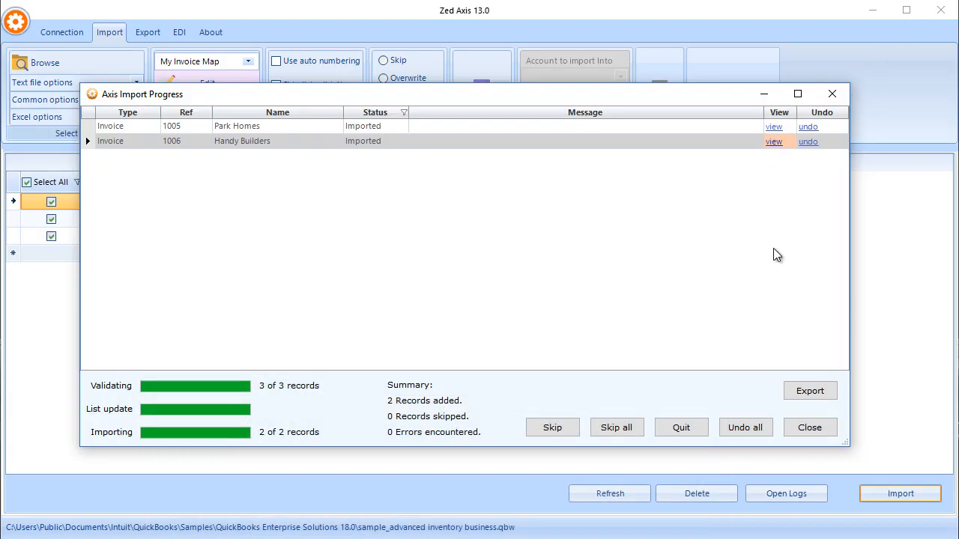